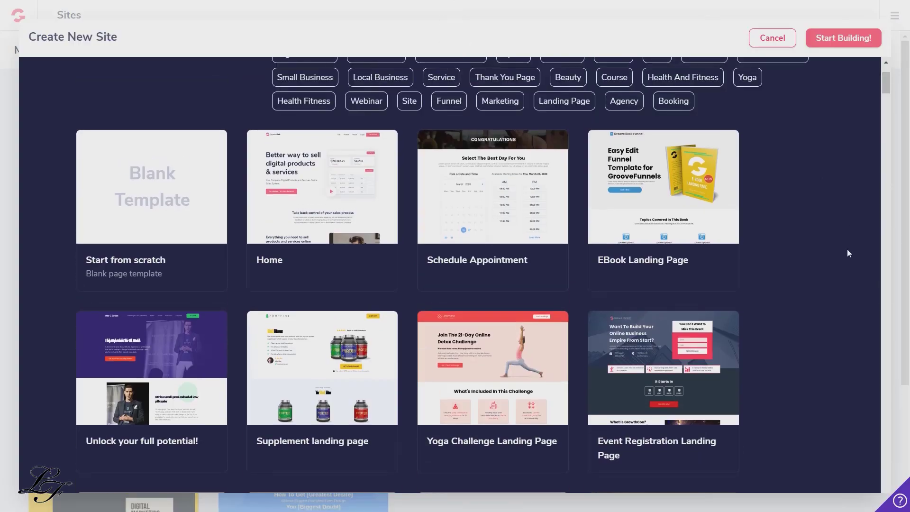
Scroll the Funnels Masterclass course page, then narrow the preview to mobile width and scroll again.
{"action": "scroll", "coordinate": [847, 249], "scroll_direction": "down", "scroll_amount": 4}
{"action": "scroll", "coordinate": [829, 285], "scroll_direction": "down", "scroll_amount": 15}
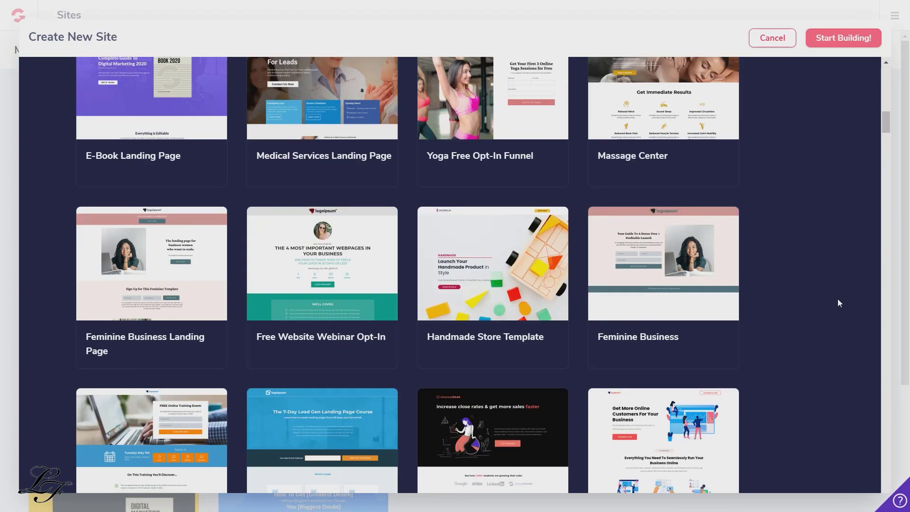
{"action": "scroll", "coordinate": [838, 309], "scroll_direction": "down", "scroll_amount": 12}
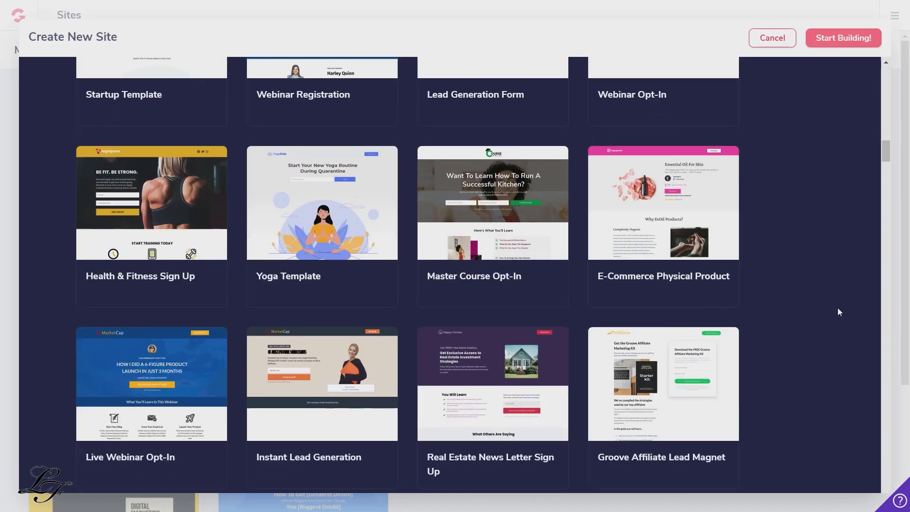
{"action": "scroll", "coordinate": [837, 308], "scroll_direction": "down", "scroll_amount": 12}
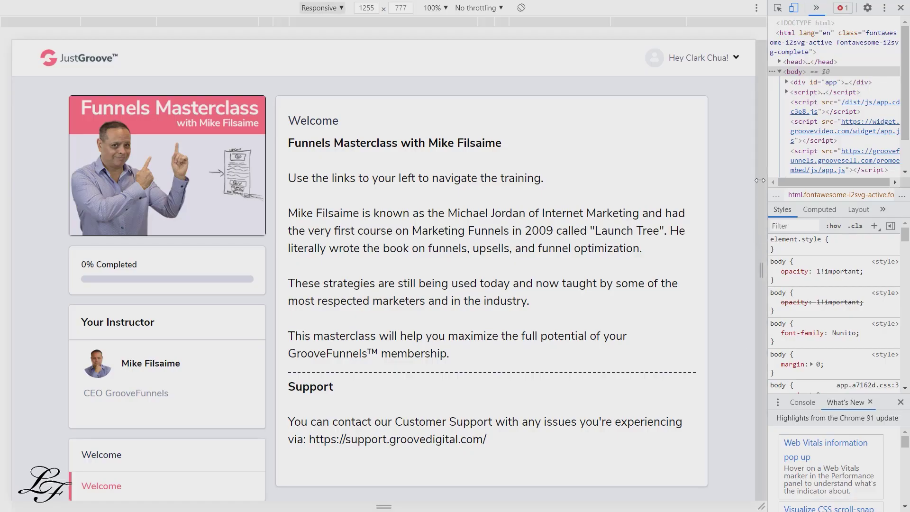
{"action": "left_click_drag", "start_coordinate": [768, 158], "coordinate": [322, 156]}
{"action": "scroll", "coordinate": [219, 240], "scroll_direction": "down", "scroll_amount": 10}
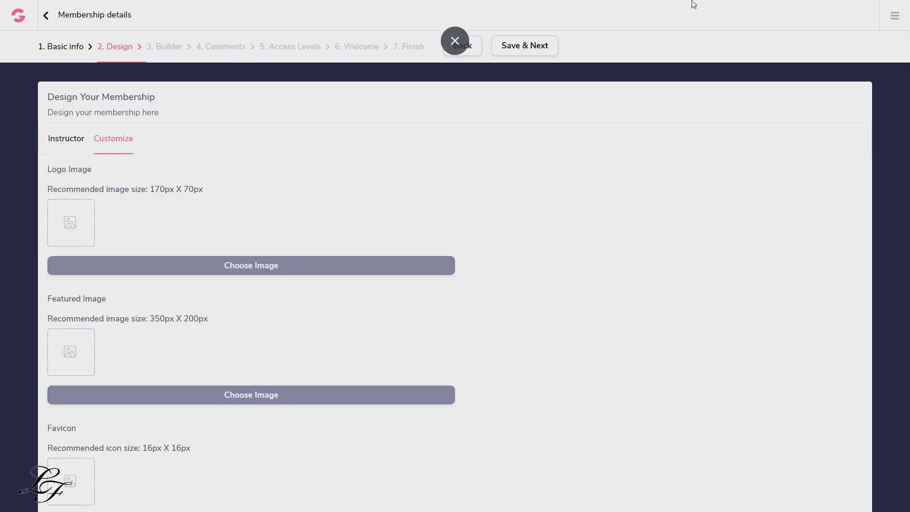
Scroll down the Design step's Logo Image, Featured Image and Favicon fields.
{"action": "scroll", "coordinate": [105, 225], "scroll_direction": "down", "scroll_amount": 3}
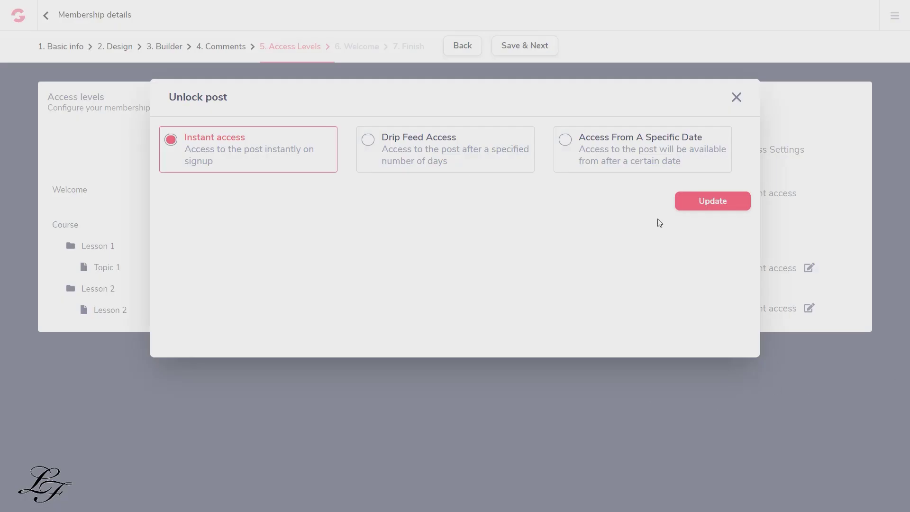
{"action": "left_click", "coordinate": [367, 142]}
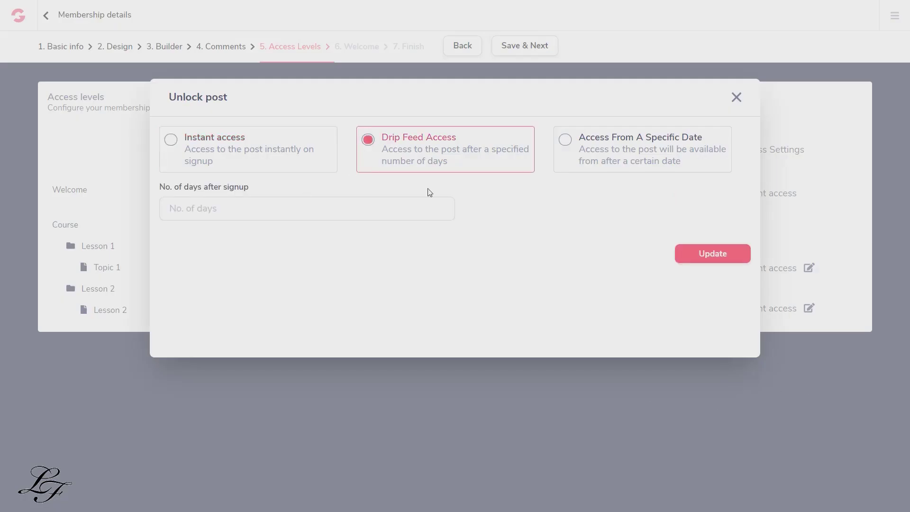
{"action": "left_click", "coordinate": [561, 141]}
{"action": "left_click", "coordinate": [193, 162]}
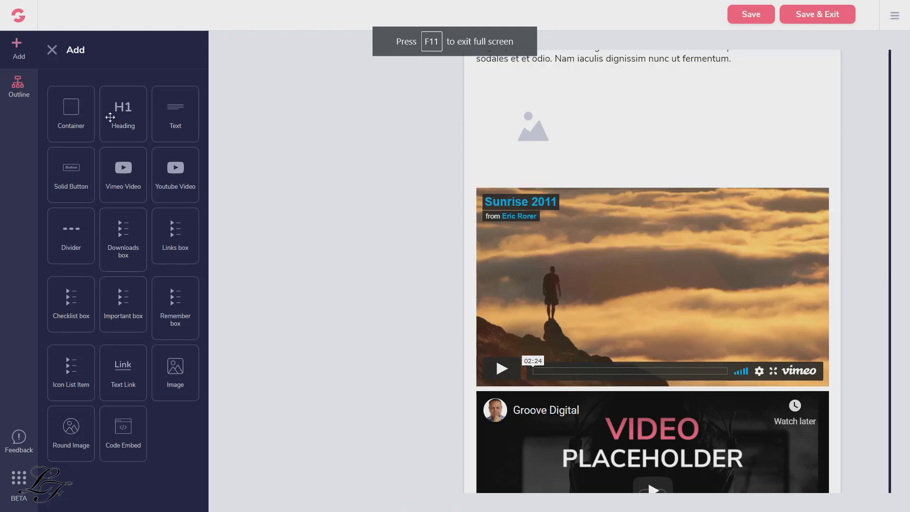
Scroll down to view the affiliate Marketplace product listings.
{"action": "scroll", "coordinate": [306, 283], "scroll_direction": "down", "scroll_amount": 3}
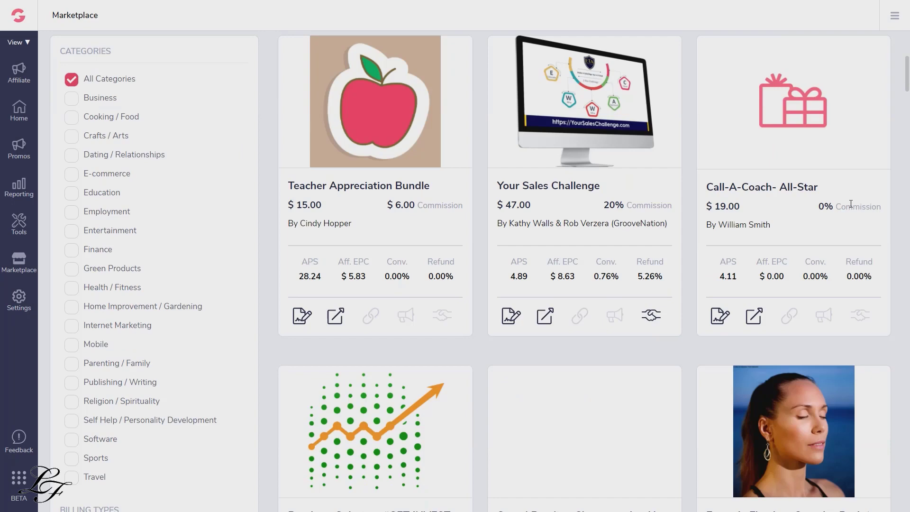
Scroll through the Marketplace cards, such as Teacher Appreciation Bundle and Your Sales Challenge, with prices and commissions.
{"action": "scroll", "coordinate": [851, 204], "scroll_direction": "down", "scroll_amount": 2}
{"action": "scroll", "coordinate": [851, 204], "scroll_direction": "down", "scroll_amount": 2}
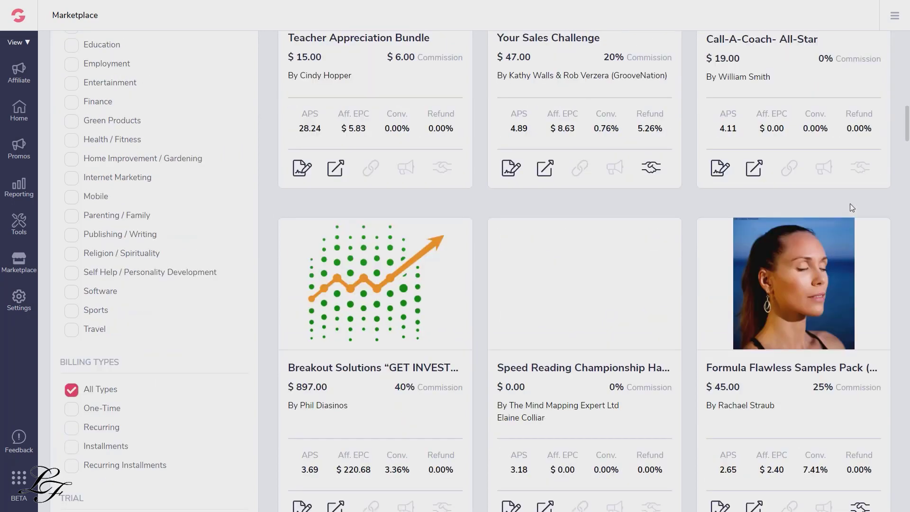
{"action": "scroll", "coordinate": [852, 208], "scroll_direction": "down", "scroll_amount": 2}
{"action": "scroll", "coordinate": [852, 207], "scroll_direction": "down", "scroll_amount": 2}
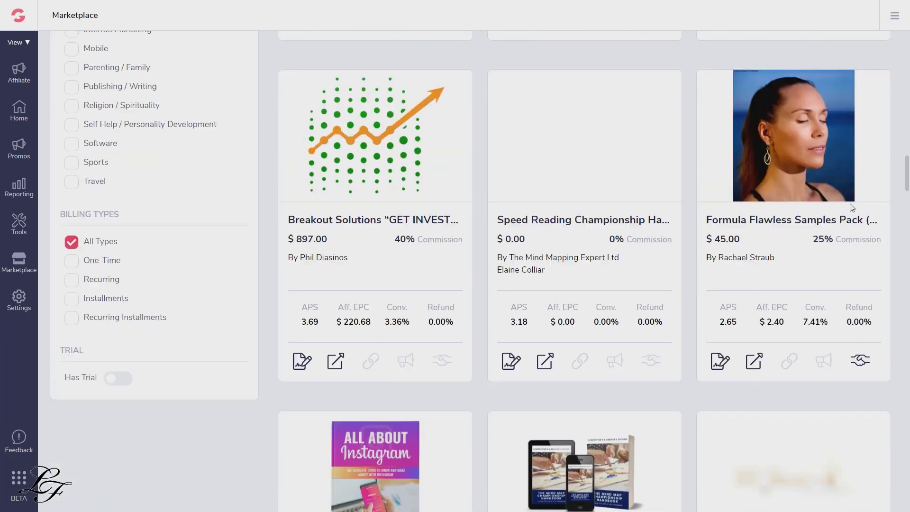
{"action": "scroll", "coordinate": [852, 208], "scroll_direction": "down", "scroll_amount": 2}
{"action": "scroll", "coordinate": [852, 208], "scroll_direction": "down", "scroll_amount": 2}
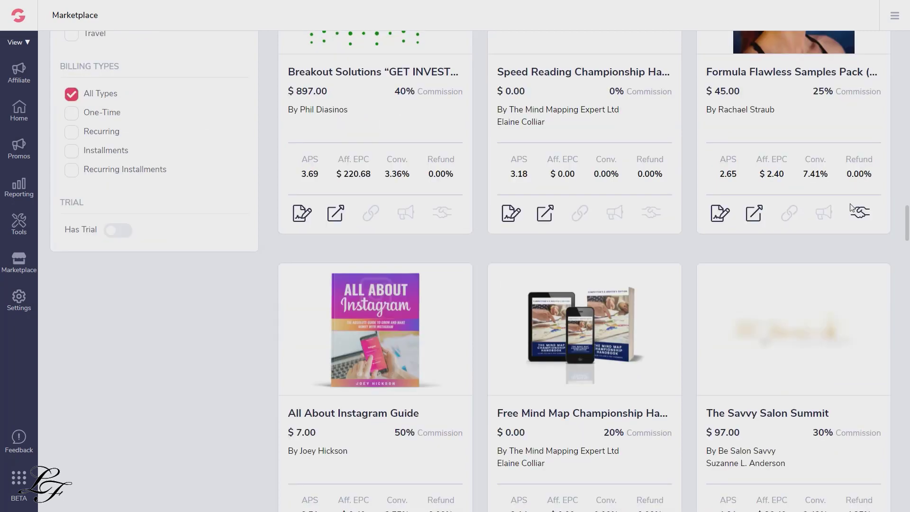
{"action": "scroll", "coordinate": [852, 207], "scroll_direction": "down", "scroll_amount": 2}
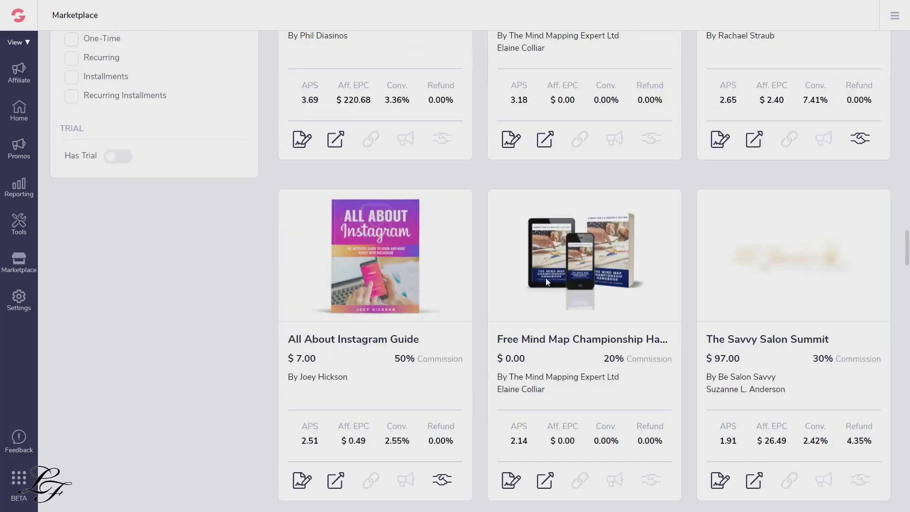
{"action": "scroll", "coordinate": [546, 280], "scroll_direction": "down", "scroll_amount": 6}
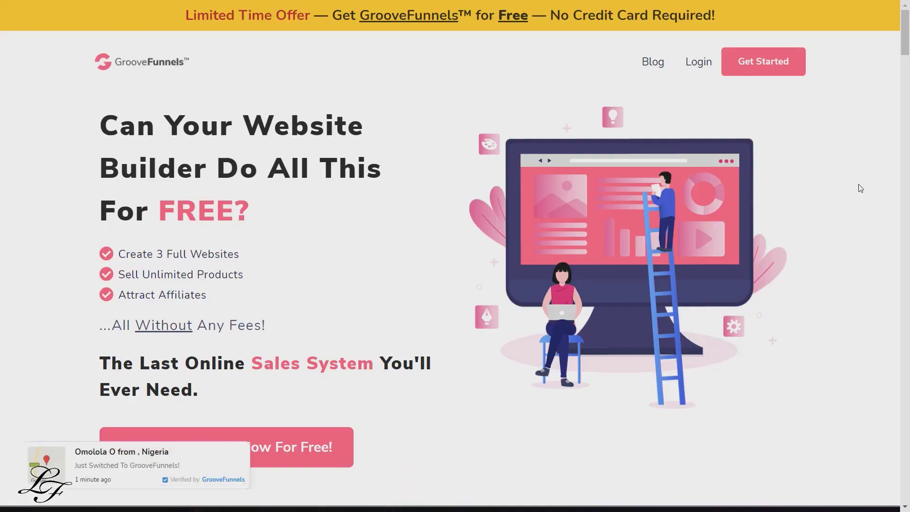
Scroll past the video, apps table and Breaking News to the Account Information sign-up form.
{"action": "scroll", "coordinate": [859, 189], "scroll_direction": "down", "scroll_amount": 3}
{"action": "scroll", "coordinate": [867, 218], "scroll_direction": "down", "scroll_amount": 6}
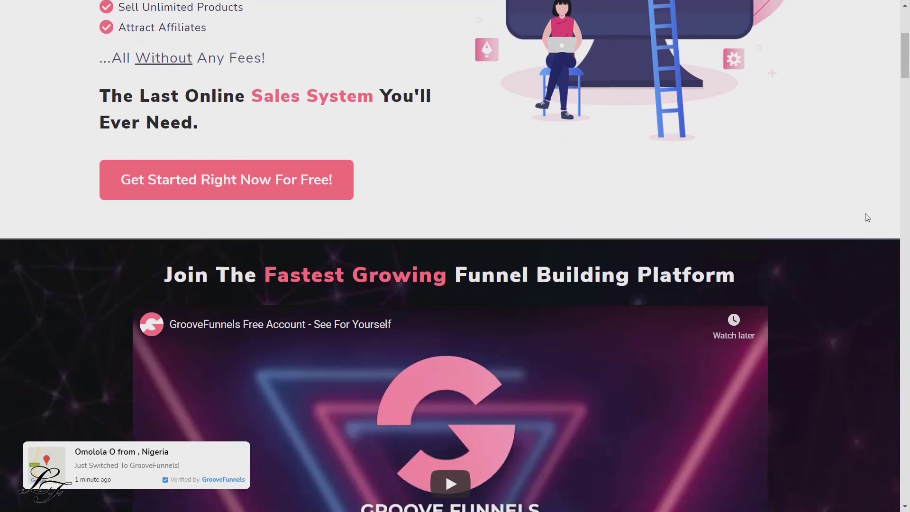
{"action": "scroll", "coordinate": [867, 217], "scroll_direction": "down", "scroll_amount": 6}
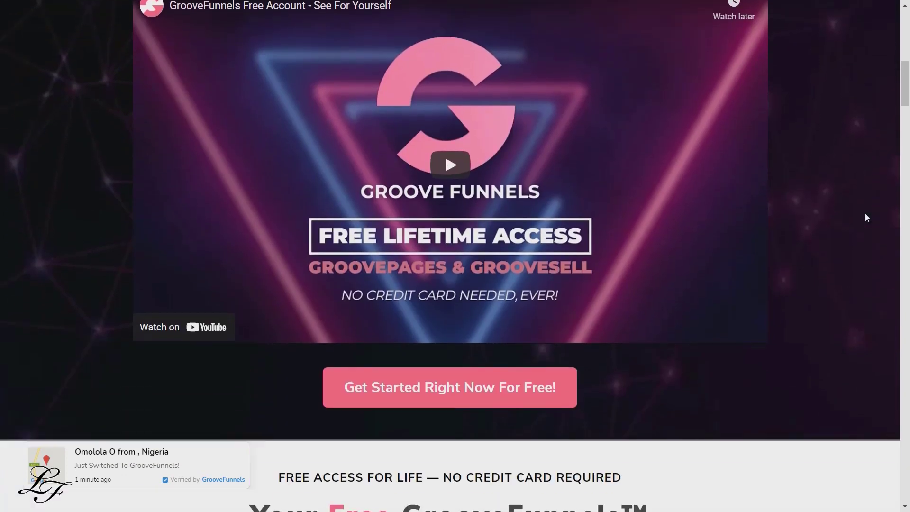
{"action": "scroll", "coordinate": [865, 216], "scroll_direction": "down", "scroll_amount": 3}
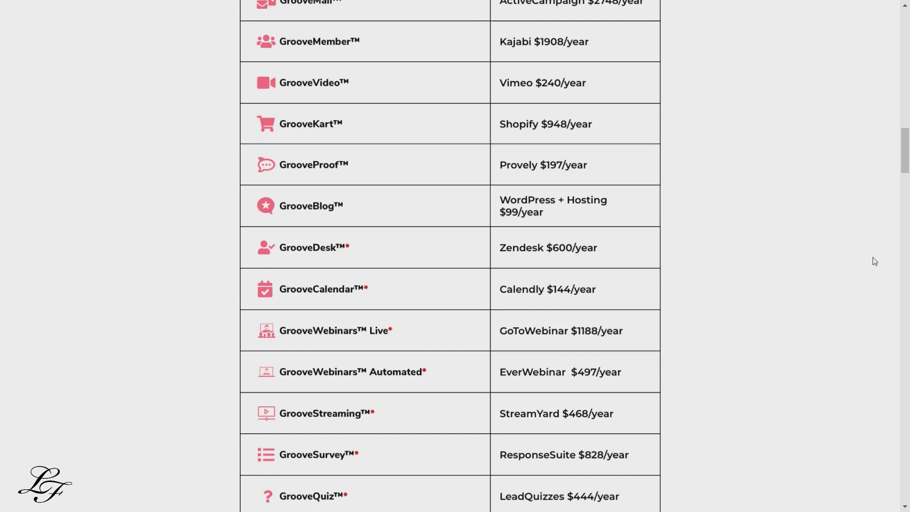
{"action": "scroll", "coordinate": [875, 261], "scroll_direction": "down", "scroll_amount": 7}
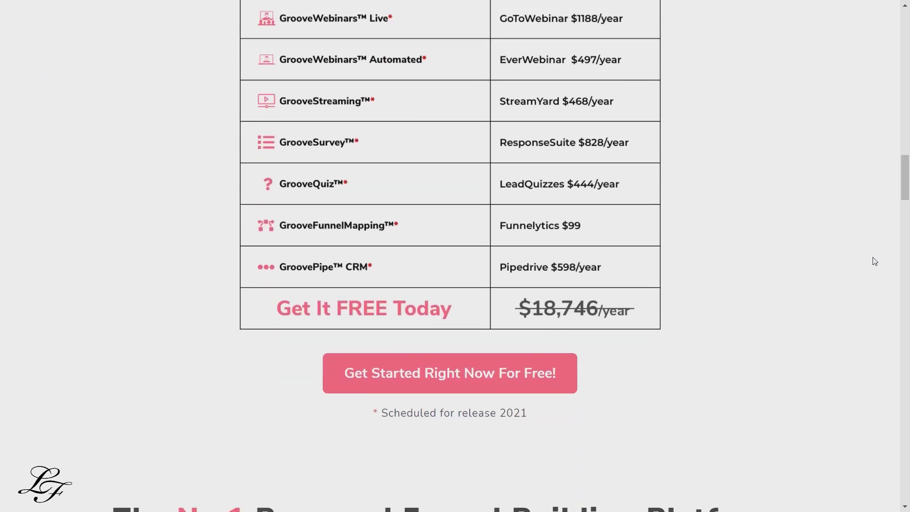
{"action": "scroll", "coordinate": [875, 261], "scroll_direction": "down", "scroll_amount": 6}
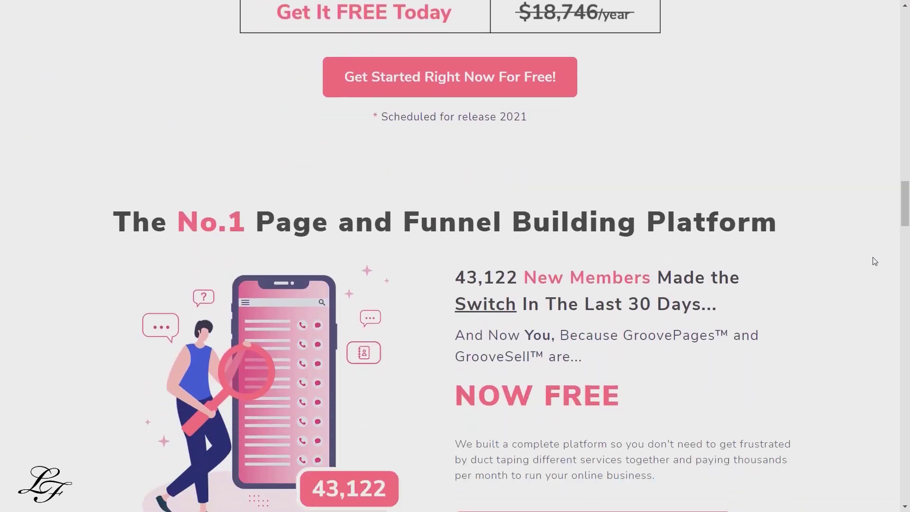
{"action": "scroll", "coordinate": [875, 261], "scroll_direction": "down", "scroll_amount": 6}
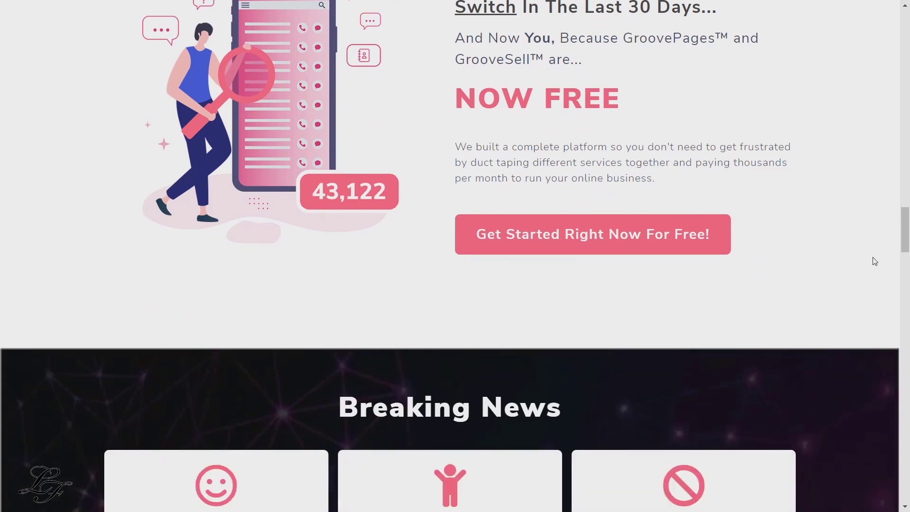
{"action": "scroll", "coordinate": [875, 261], "scroll_direction": "down", "scroll_amount": 6}
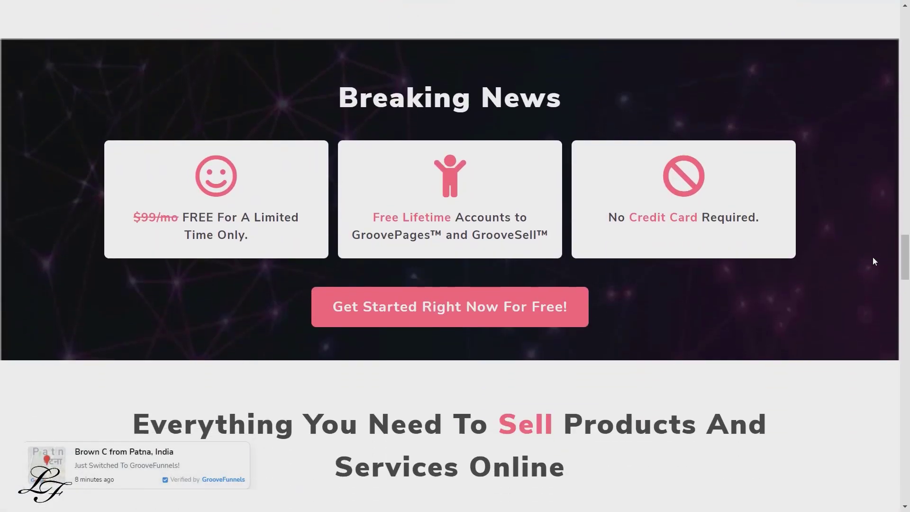
{"action": "scroll", "coordinate": [874, 261], "scroll_direction": "down", "scroll_amount": 7}
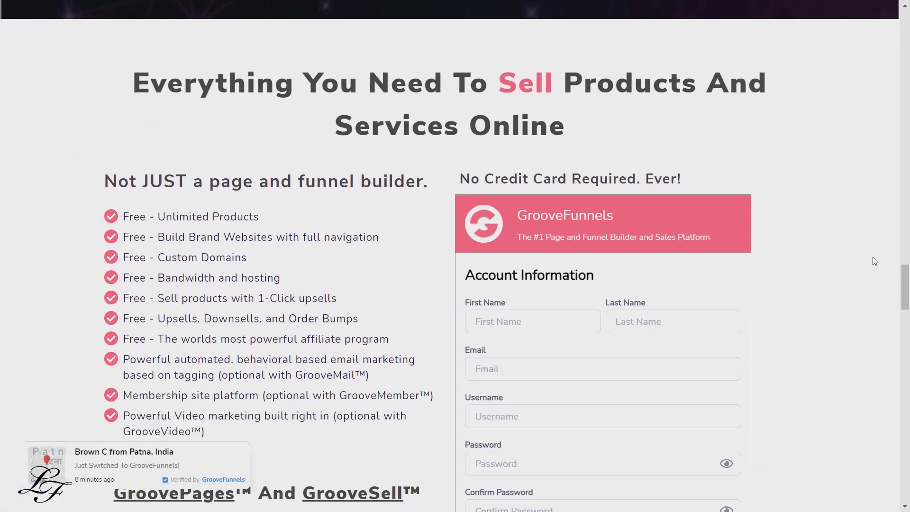
{"action": "scroll", "coordinate": [874, 262], "scroll_direction": "down", "scroll_amount": 1}
{"action": "scroll", "coordinate": [874, 261], "scroll_direction": "down", "scroll_amount": 1}
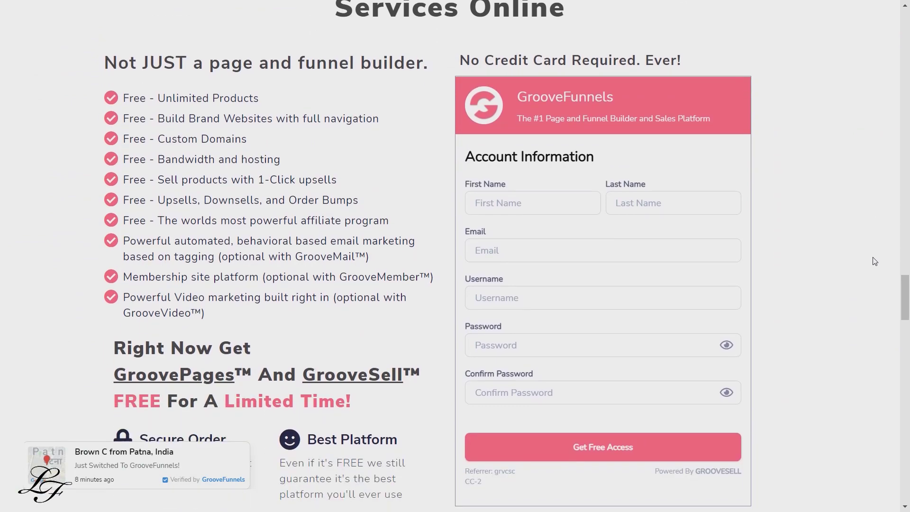